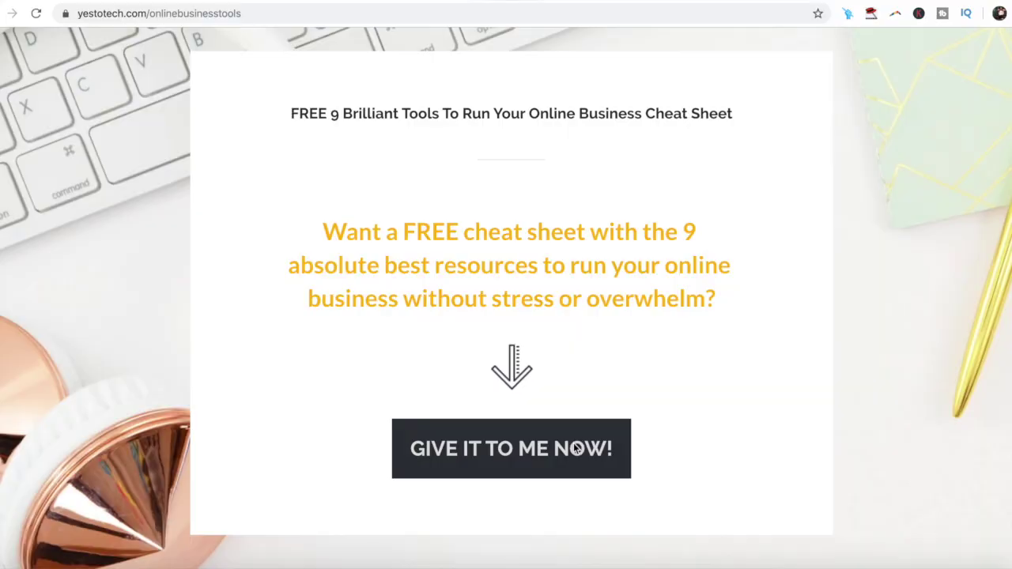
- Request the free online business tools cheat sheet, then start a design search on Canva's home page
{"action": "left_click", "coordinate": [564, 450]}
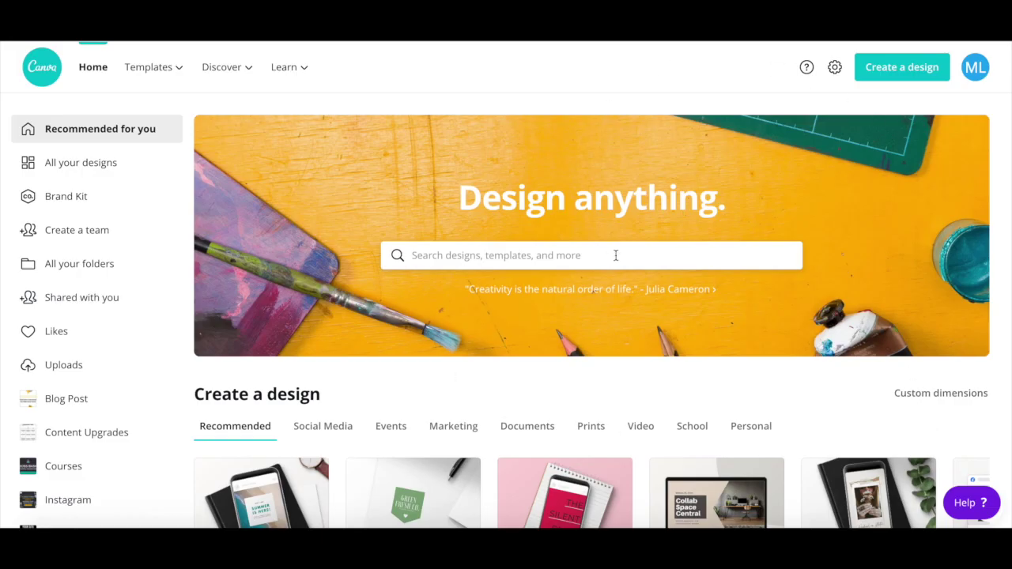
{"action": "left_click", "coordinate": [506, 252]}
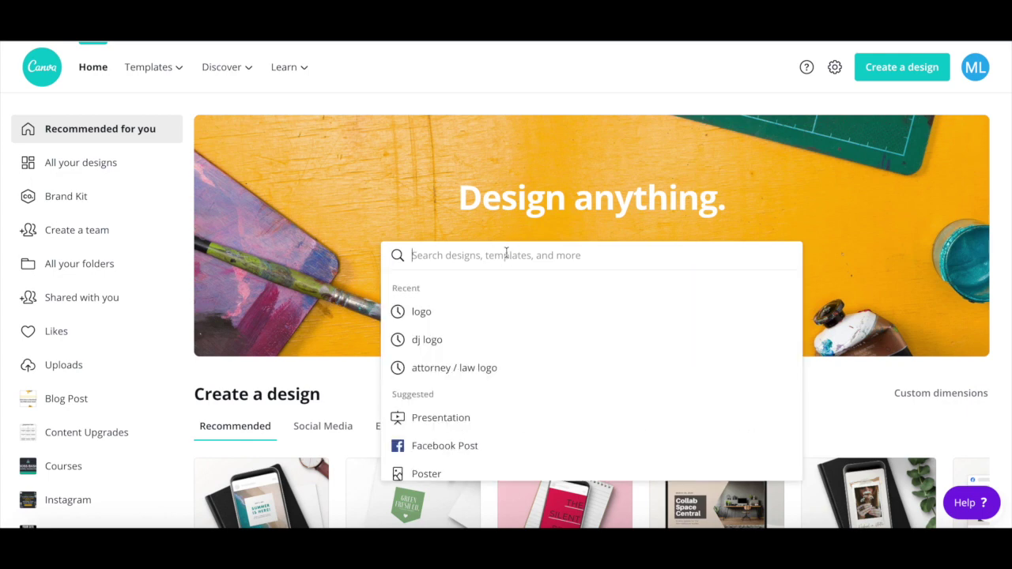
- Search Canva for 'instagram story' and choose the Instagram Story design type
{"action": "type", "text": "ins"}
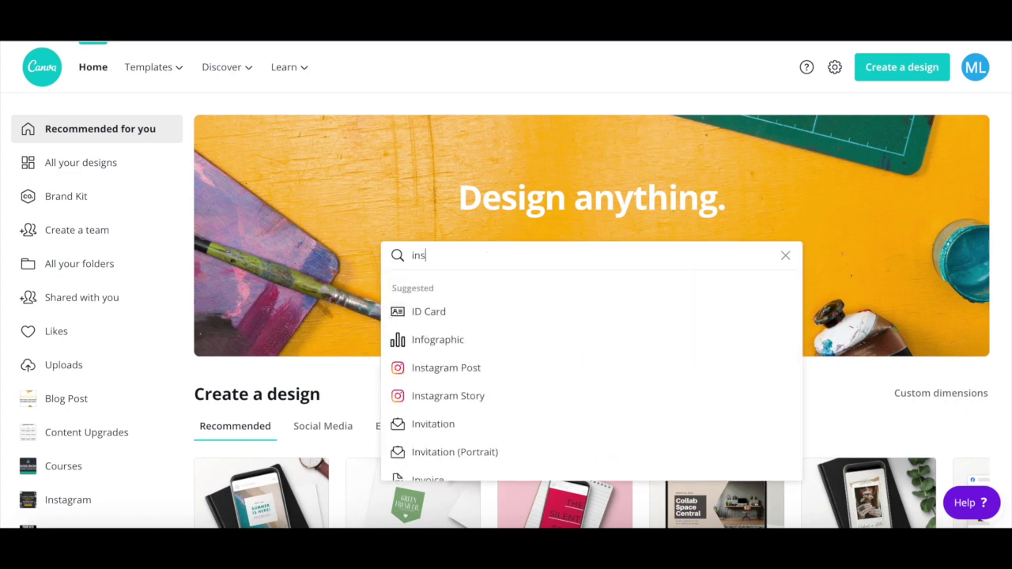
{"action": "type", "text": "tagra"}
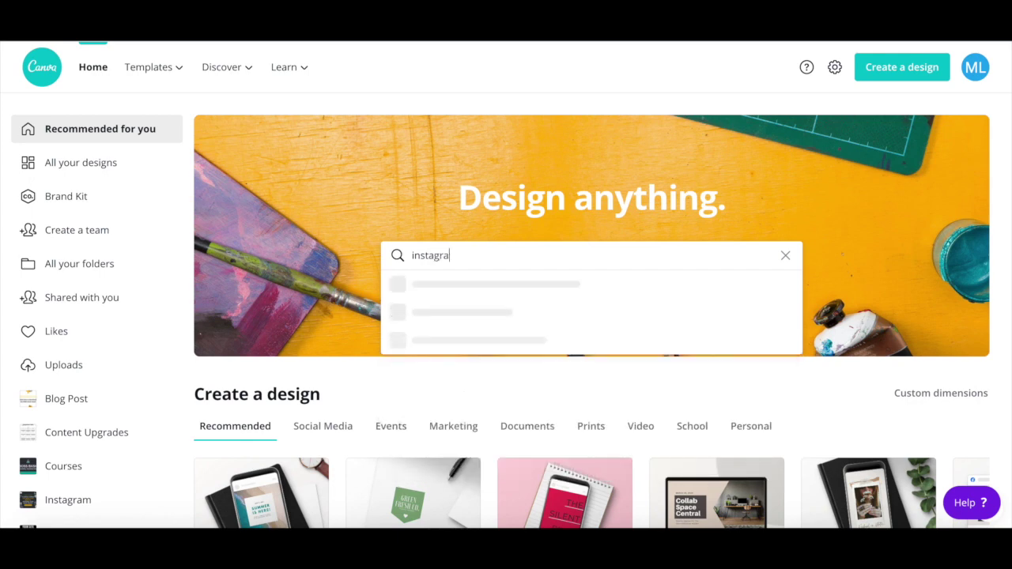
{"action": "type", "text": "m story"}
{"action": "left_click", "coordinate": [510, 313]}
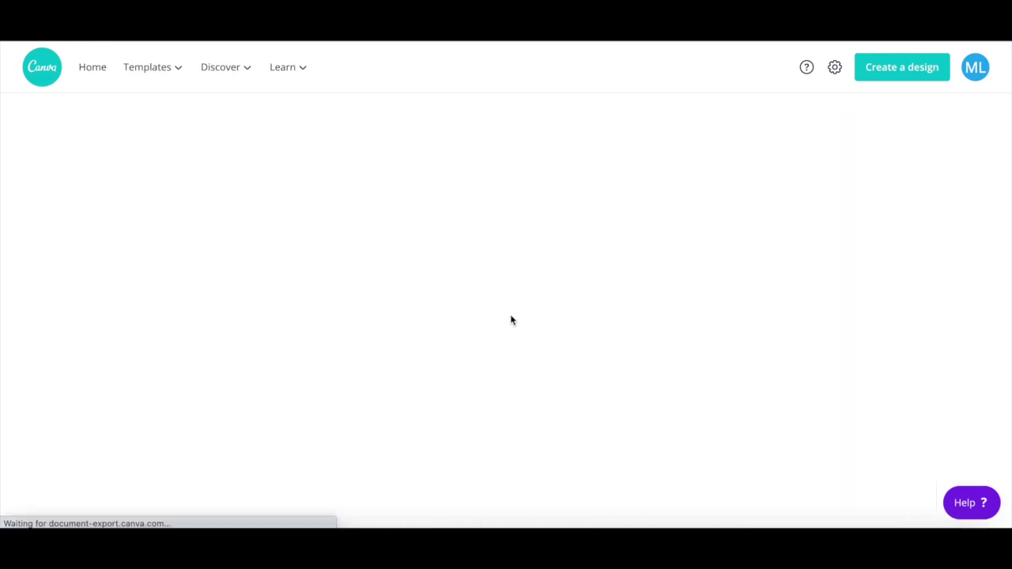
{"action": "scroll", "coordinate": [564, 192], "scroll_direction": "down", "scroll_amount": 3}
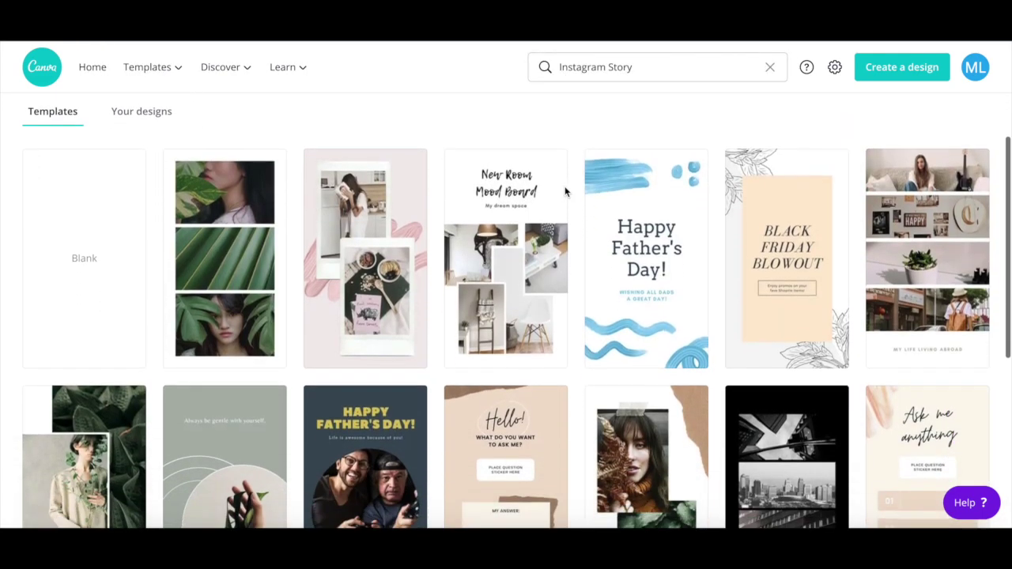
{"action": "scroll", "coordinate": [564, 192], "scroll_direction": "down", "scroll_amount": 2}
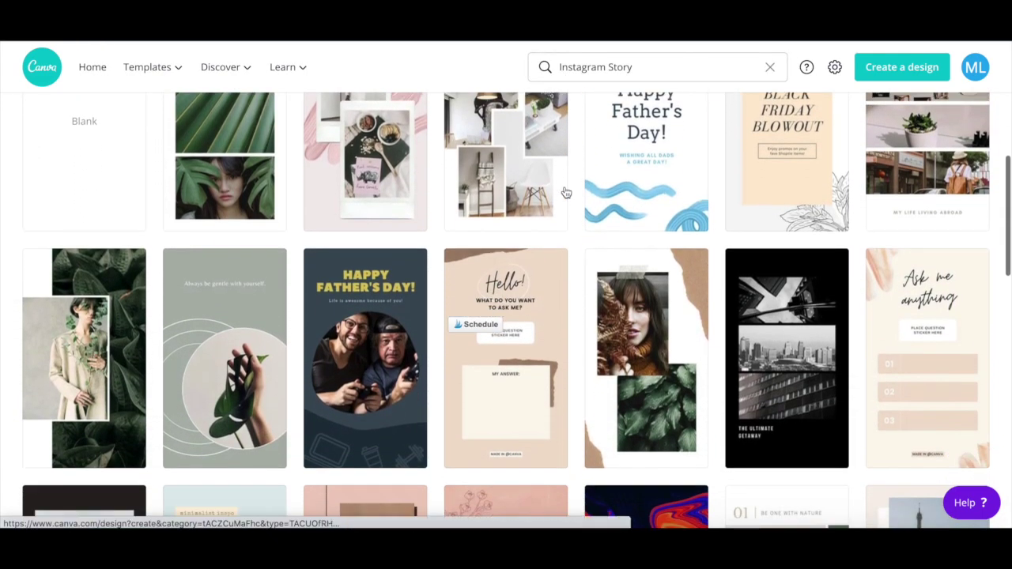
{"action": "scroll", "coordinate": [564, 192], "scroll_direction": "down", "scroll_amount": 3}
- Browse the Instagram Story templates and open one for editing
{"action": "scroll", "coordinate": [564, 192], "scroll_direction": "up", "scroll_amount": 2}
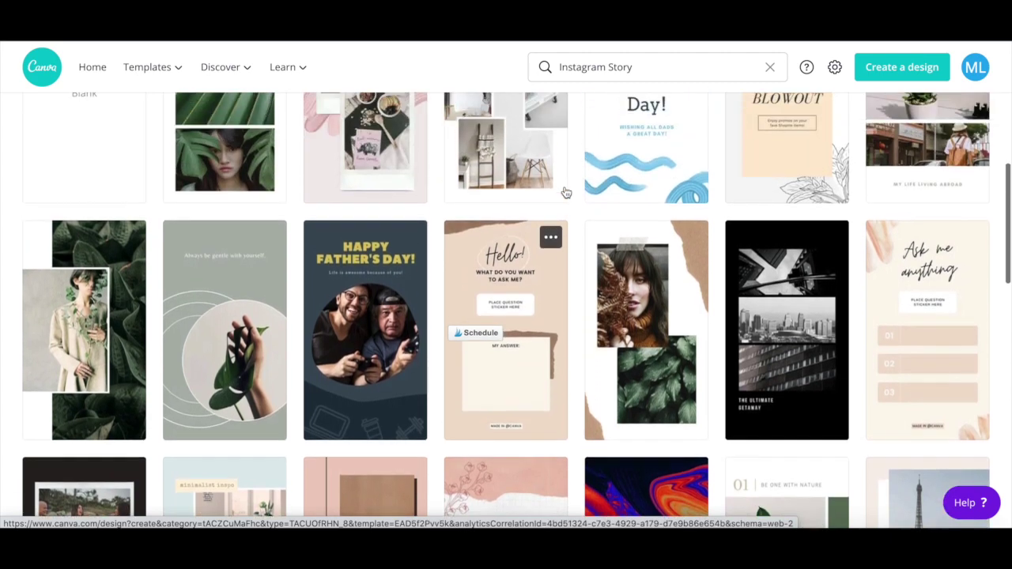
{"action": "scroll", "coordinate": [564, 192], "scroll_direction": "up", "scroll_amount": 4}
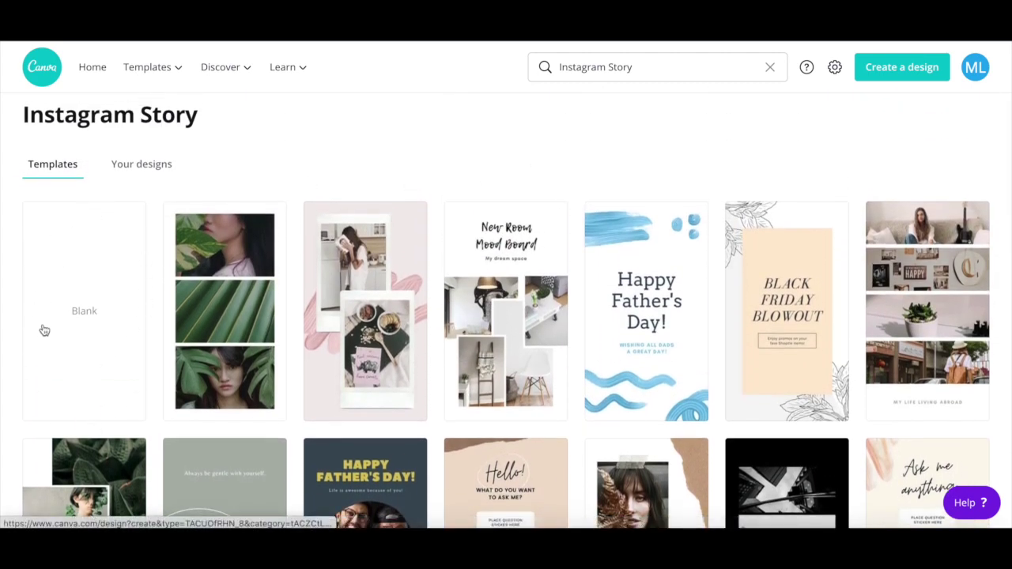
{"action": "scroll", "coordinate": [61, 289], "scroll_direction": "down", "scroll_amount": 3}
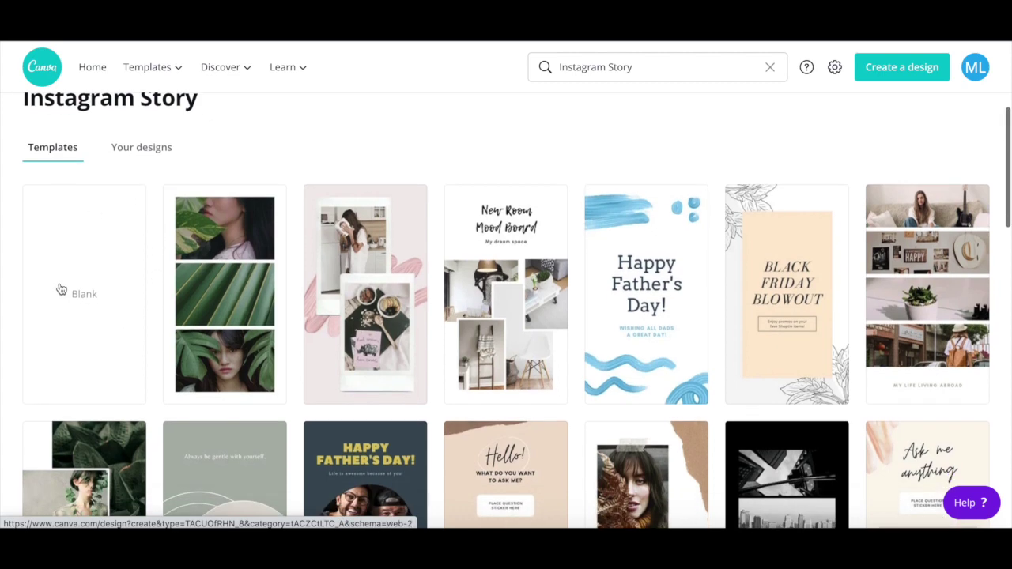
{"action": "scroll", "coordinate": [62, 289], "scroll_direction": "down", "scroll_amount": 3}
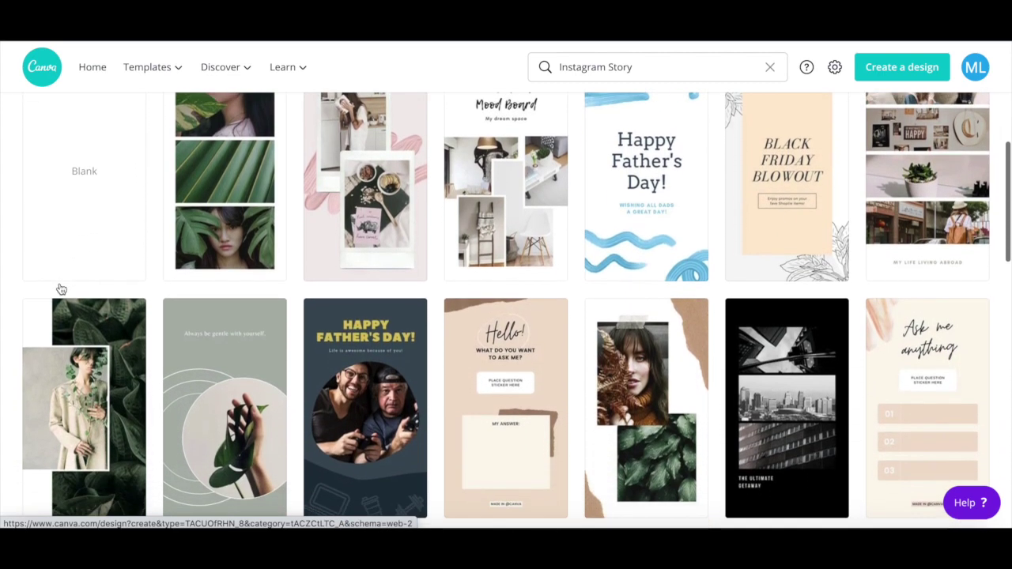
{"action": "scroll", "coordinate": [62, 289], "scroll_direction": "down", "scroll_amount": 4}
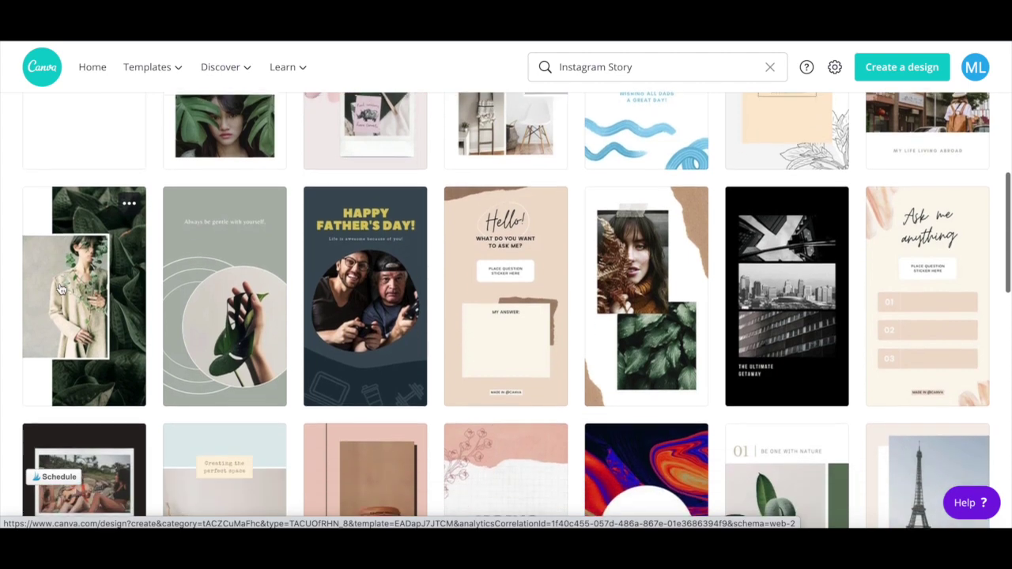
{"action": "scroll", "coordinate": [61, 289], "scroll_direction": "down", "scroll_amount": 1}
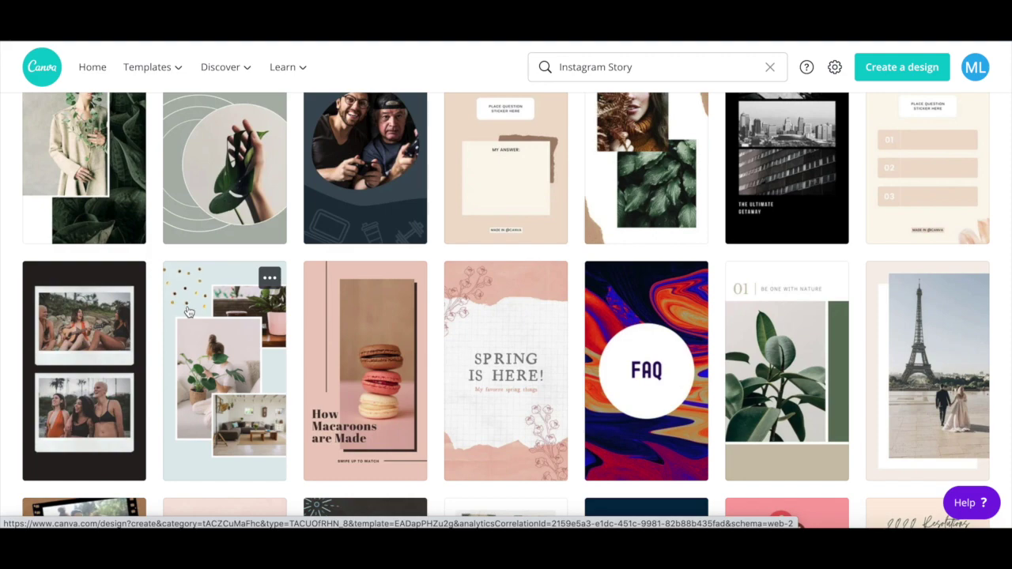
{"action": "left_click", "coordinate": [188, 311]}
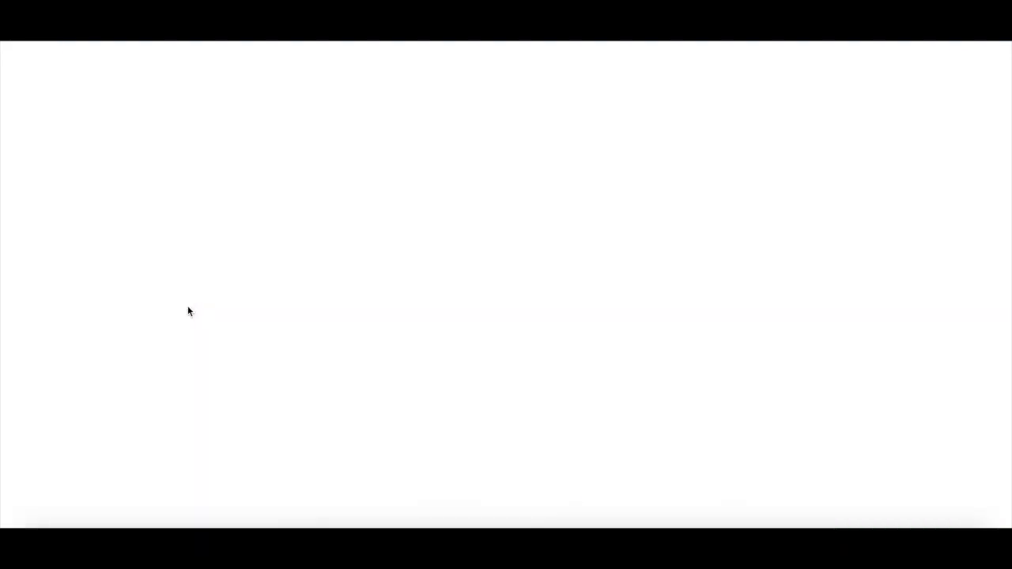
- Go to Page 3 and inspect its plant, woman-with-plants and living-room photos
{"action": "scroll", "coordinate": [491, 152], "scroll_direction": "down", "scroll_amount": 2}
{"action": "scroll", "coordinate": [490, 156], "scroll_direction": "down", "scroll_amount": 5}
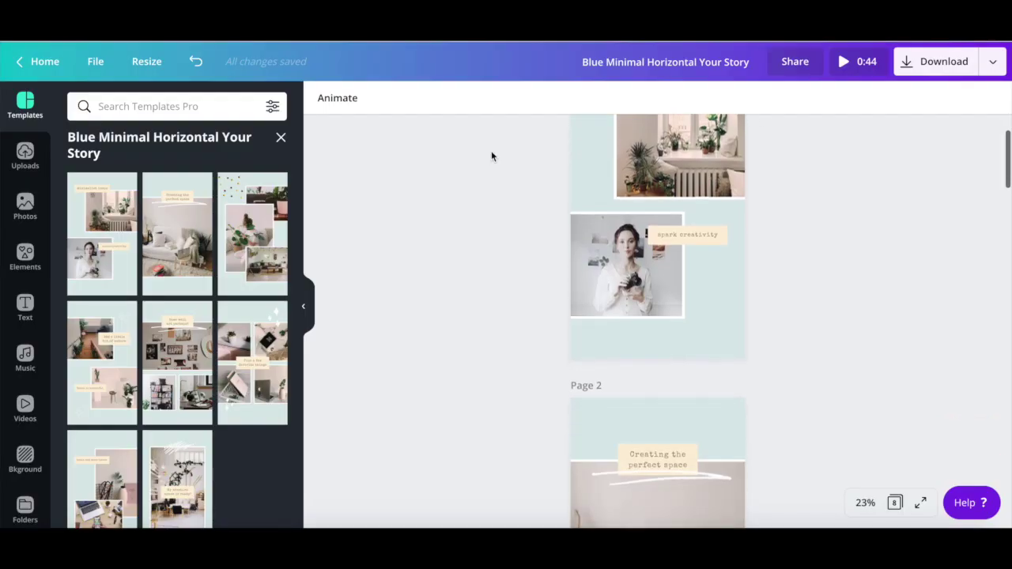
{"action": "scroll", "coordinate": [491, 156], "scroll_direction": "down", "scroll_amount": 5}
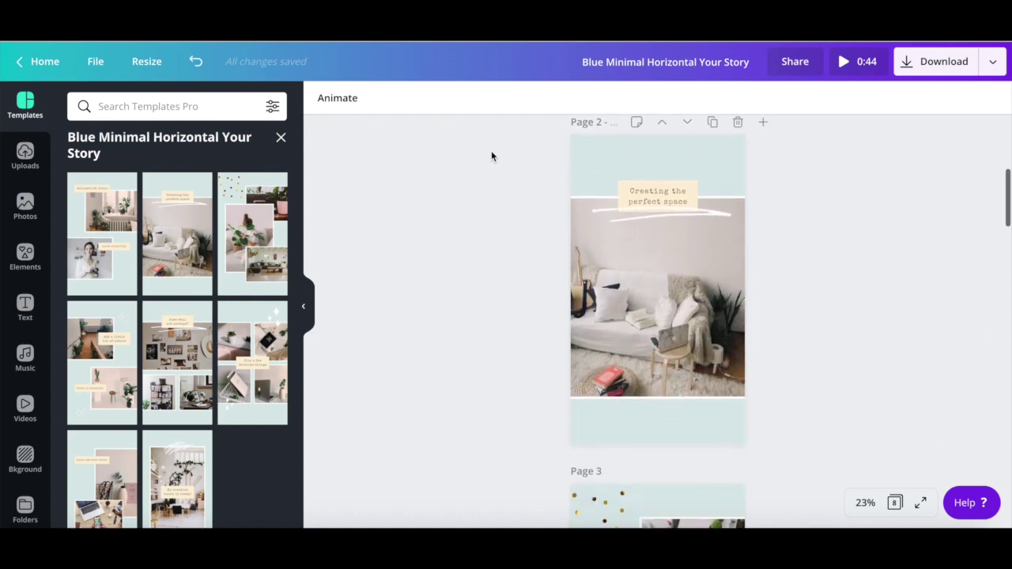
{"action": "scroll", "coordinate": [491, 155], "scroll_direction": "down", "scroll_amount": 4}
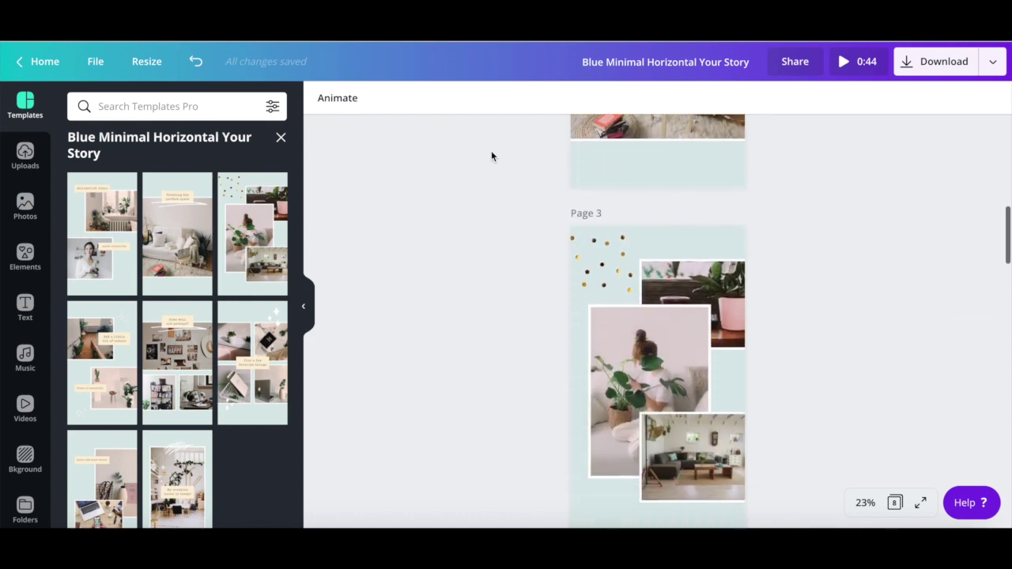
{"action": "scroll", "coordinate": [650, 298], "scroll_direction": "down", "scroll_amount": 1}
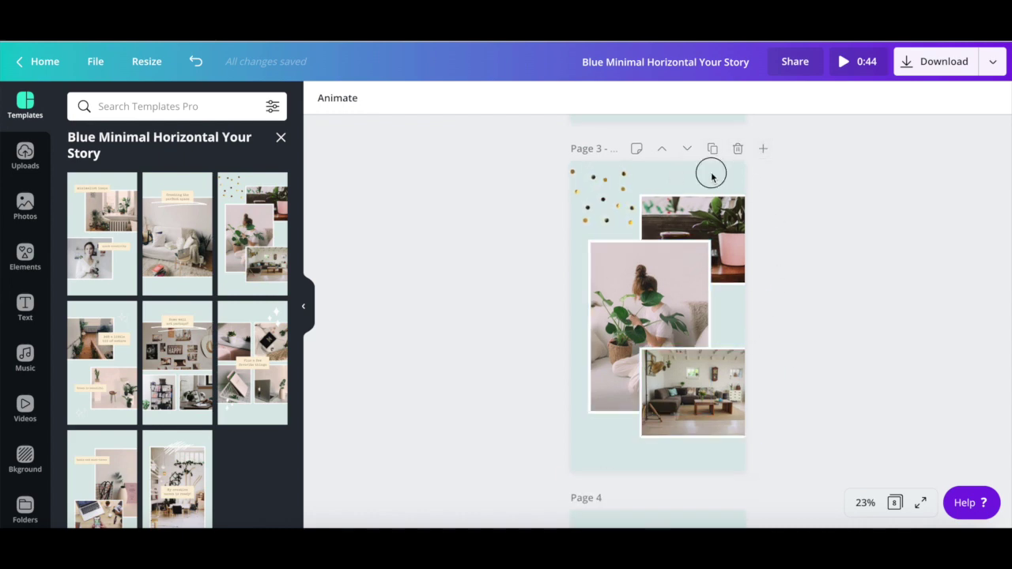
{"action": "left_click", "coordinate": [708, 230]}
{"action": "left_click", "coordinate": [612, 308]}
{"action": "left_click", "coordinate": [721, 401]}
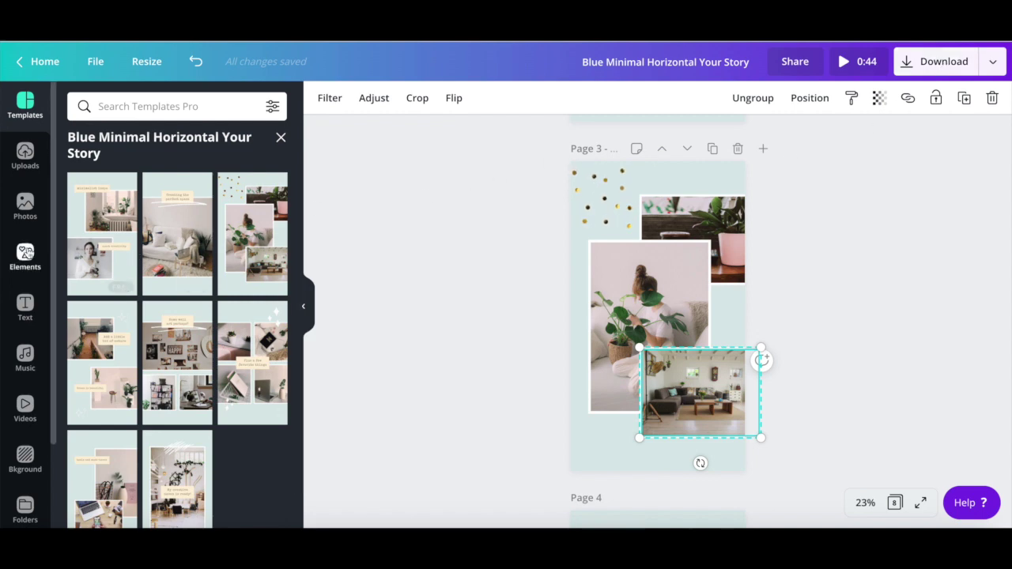
- Open the Elements panel and undo the last change to the photo
{"action": "left_click", "coordinate": [26, 252]}
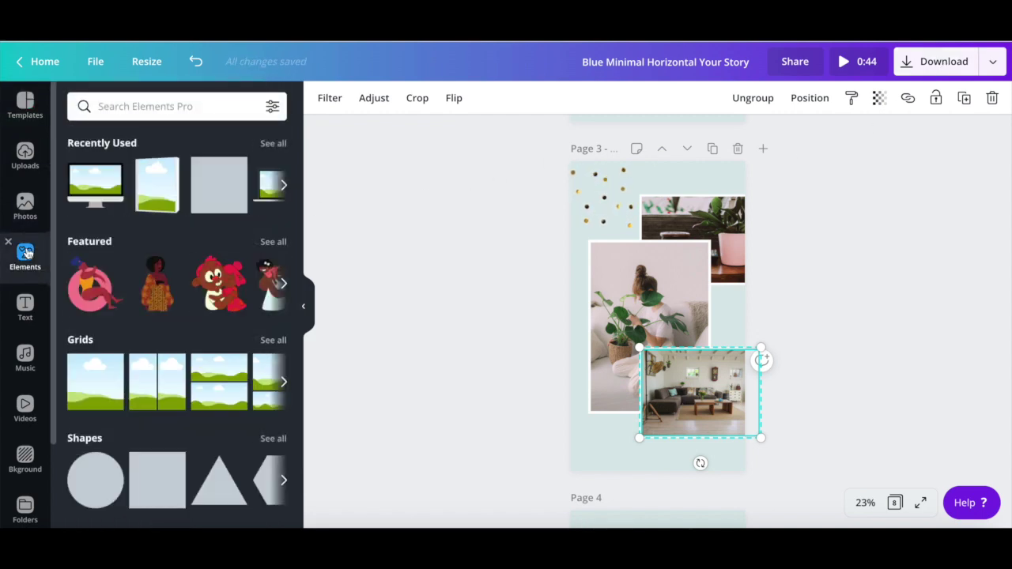
{"action": "scroll", "coordinate": [234, 169], "scroll_direction": "down", "scroll_amount": 3}
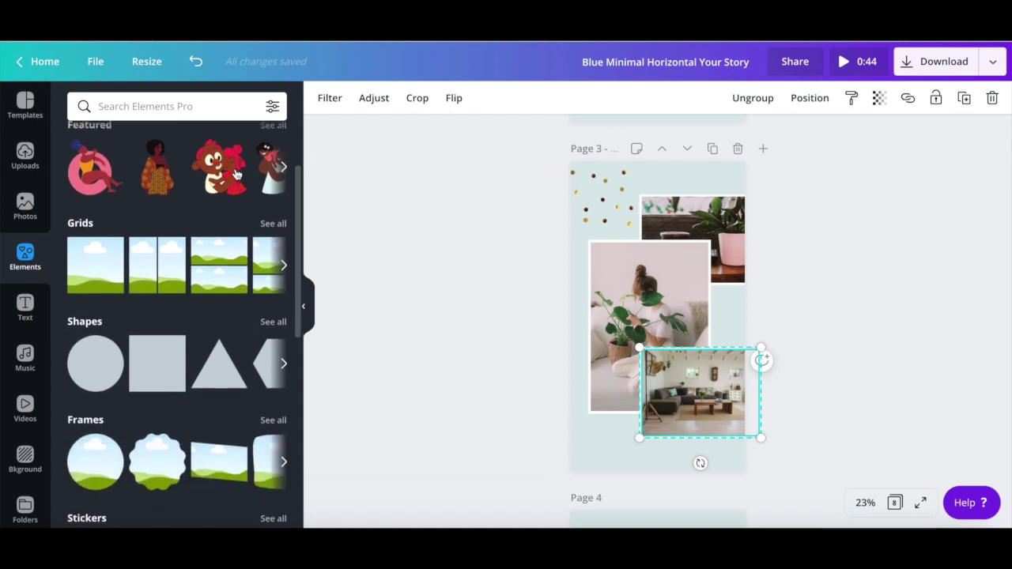
{"action": "key", "text": "ctrl+z"}
{"action": "scroll", "coordinate": [233, 186], "scroll_direction": "up", "scroll_amount": 3}
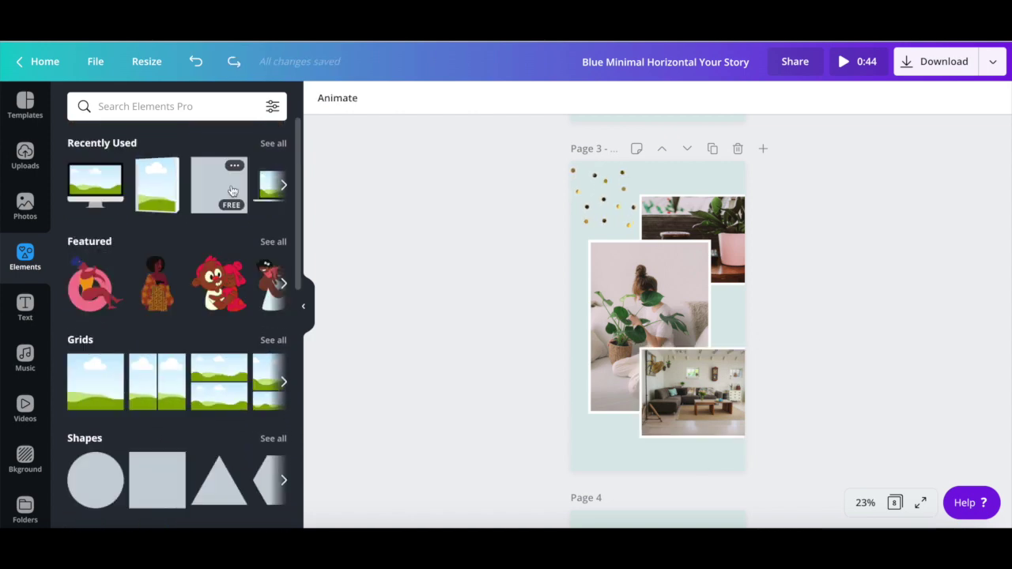
{"action": "scroll", "coordinate": [232, 190], "scroll_direction": "down", "scroll_amount": 5}
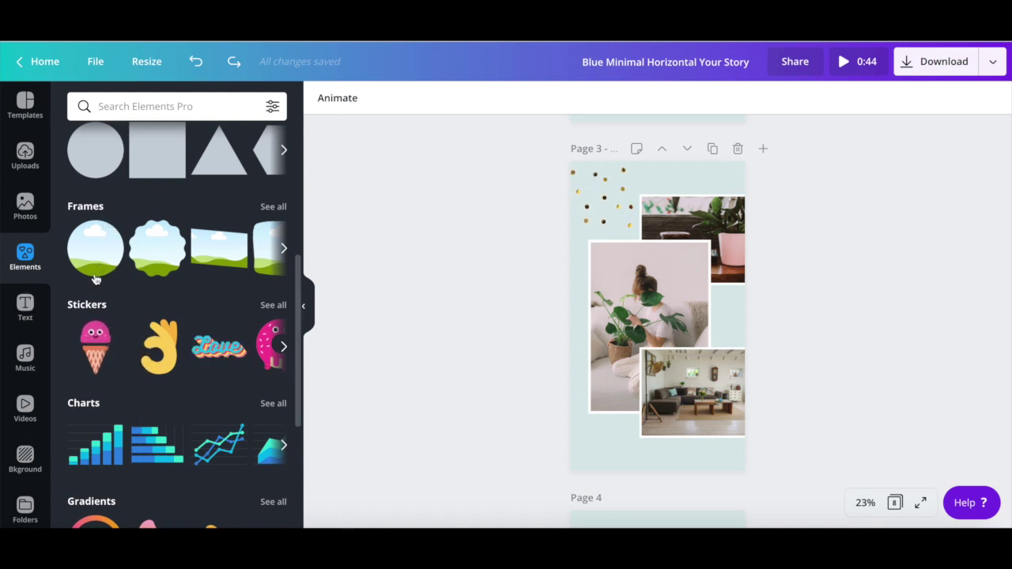
- Show all stickers, browse the categories, and advance the Shape stickers row to its next set
{"action": "left_click", "coordinate": [272, 305]}
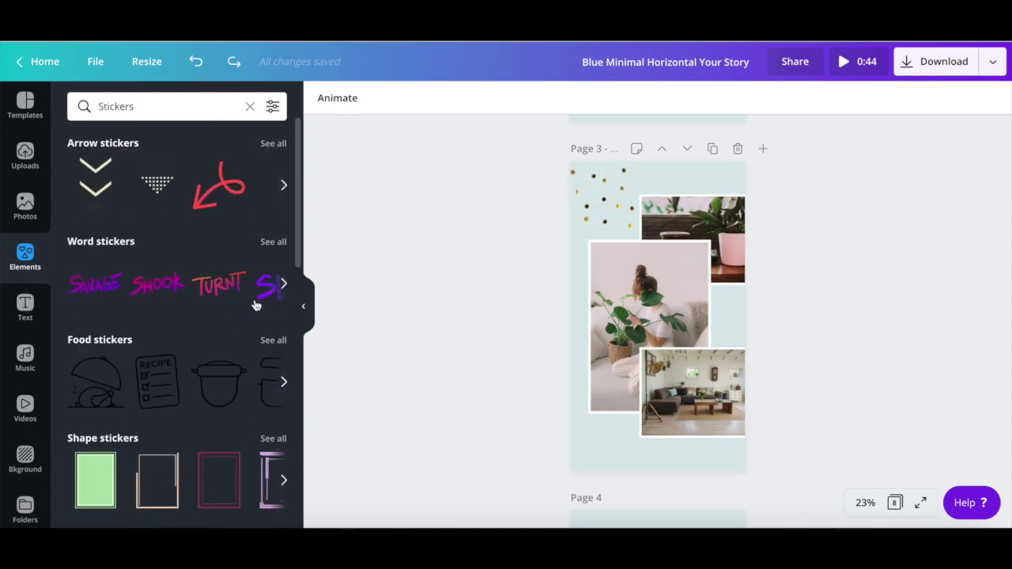
{"action": "scroll", "coordinate": [255, 305], "scroll_direction": "down", "scroll_amount": 1}
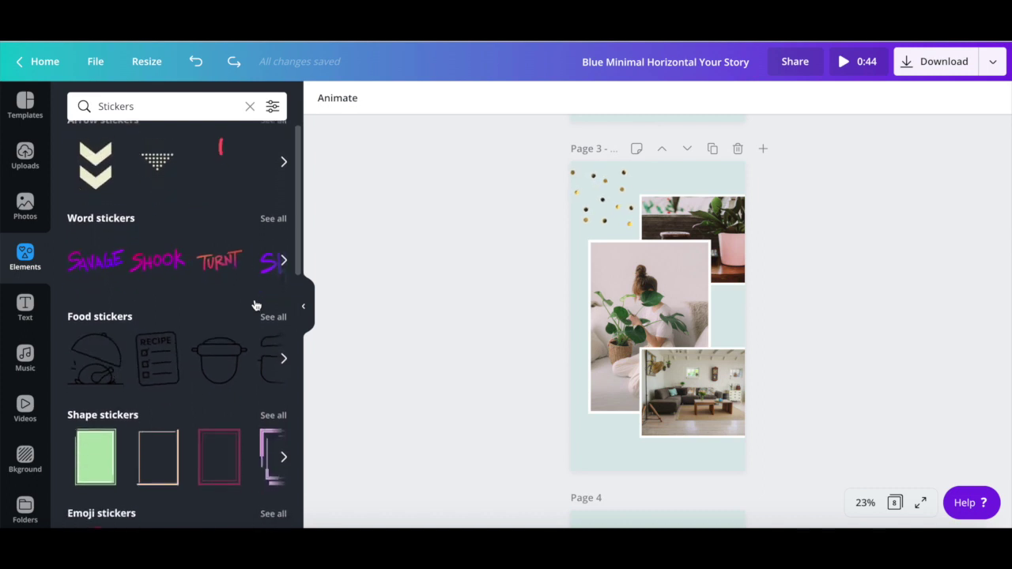
{"action": "scroll", "coordinate": [255, 305], "scroll_direction": "up", "scroll_amount": 1}
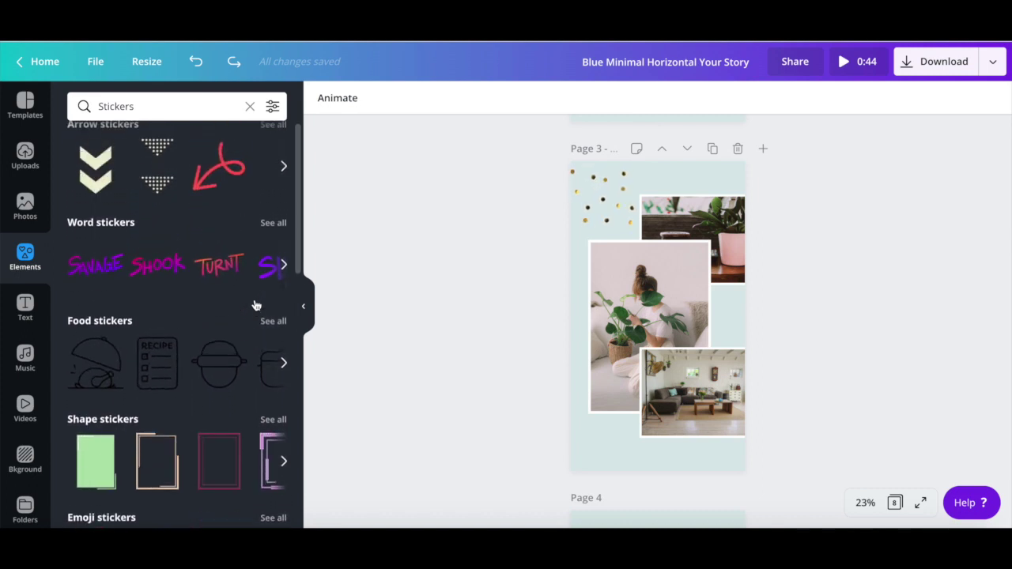
{"action": "mouse_move", "coordinate": [241, 184]}
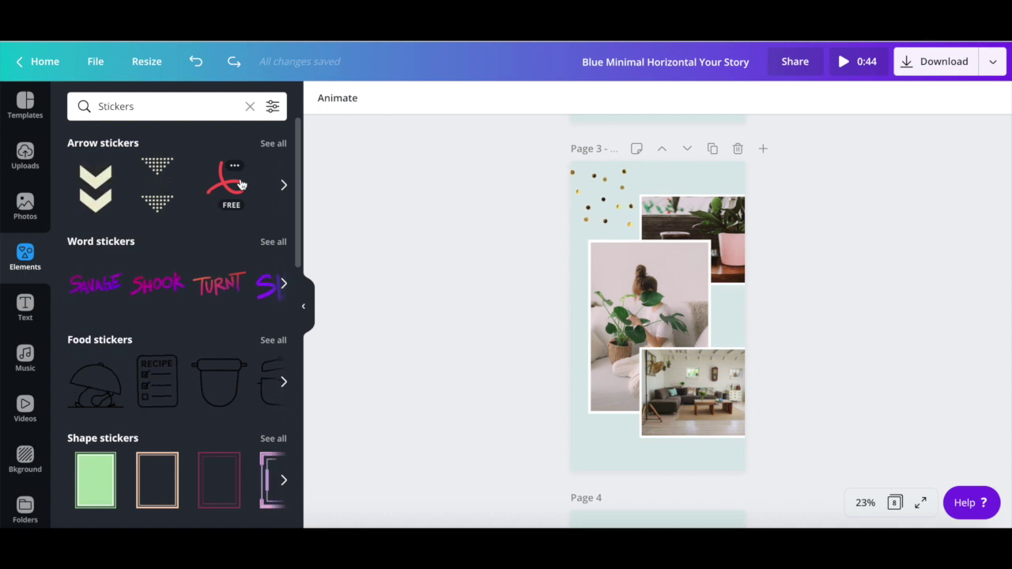
{"action": "mouse_move", "coordinate": [201, 268]}
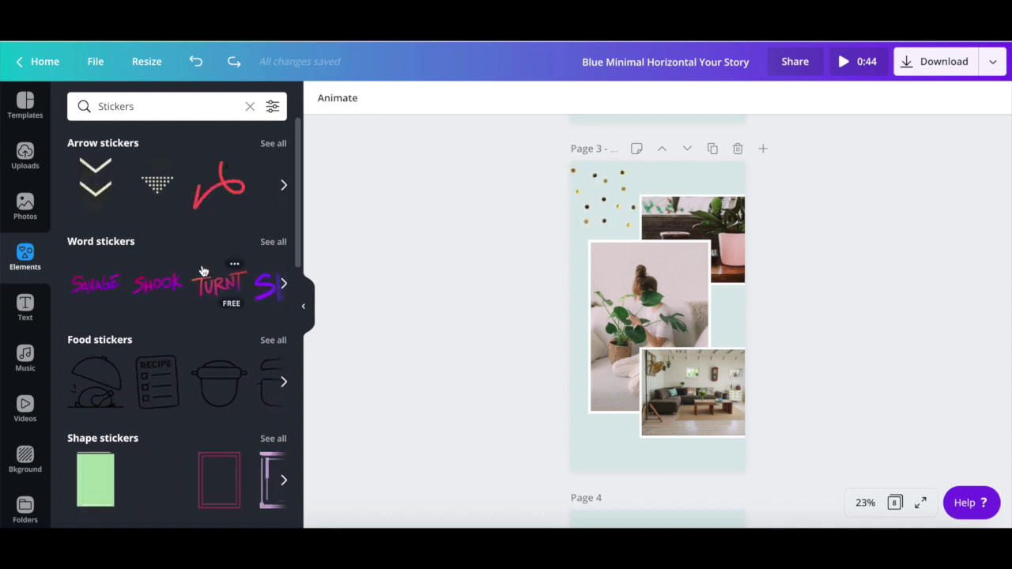
{"action": "mouse_move", "coordinate": [167, 363]}
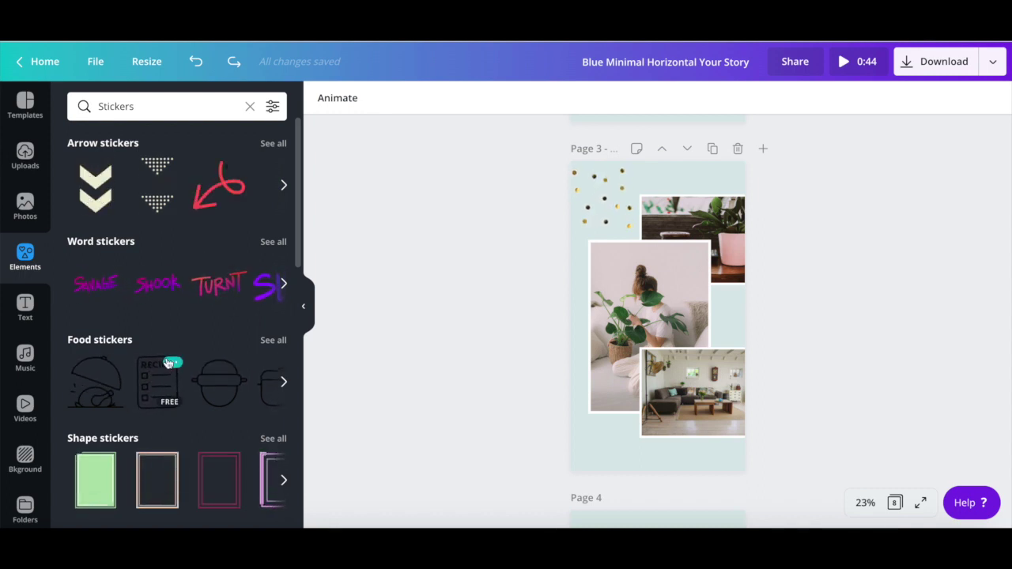
{"action": "scroll", "coordinate": [167, 363], "scroll_direction": "down", "scroll_amount": 1}
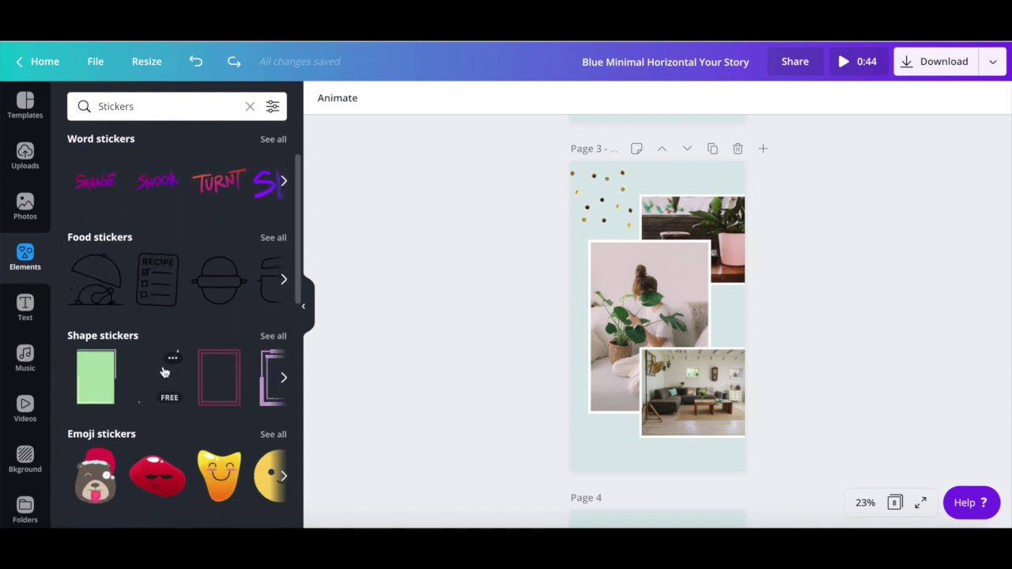
{"action": "scroll", "coordinate": [164, 371], "scroll_direction": "down", "scroll_amount": 2}
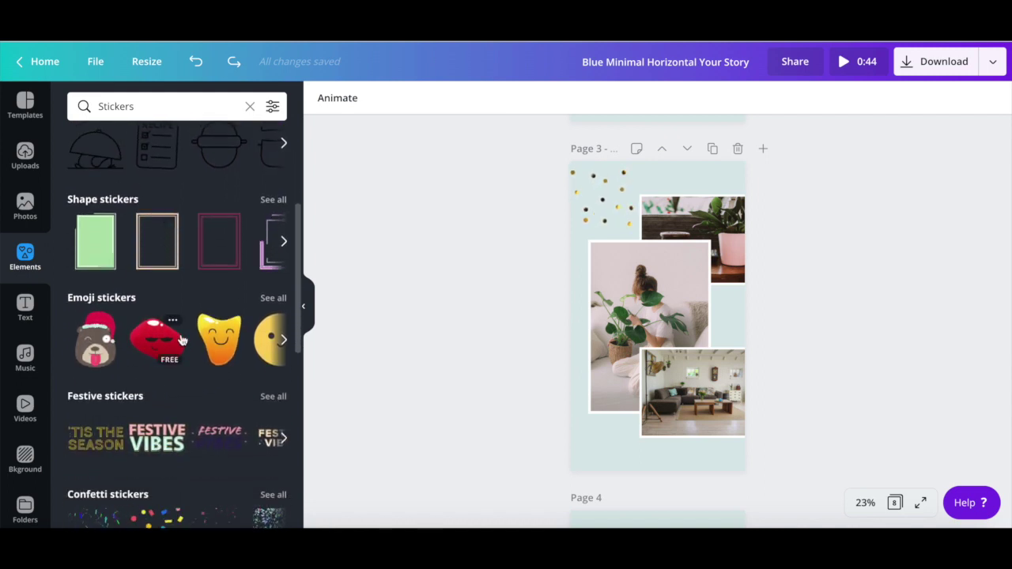
{"action": "scroll", "coordinate": [181, 339], "scroll_direction": "down", "scroll_amount": 2}
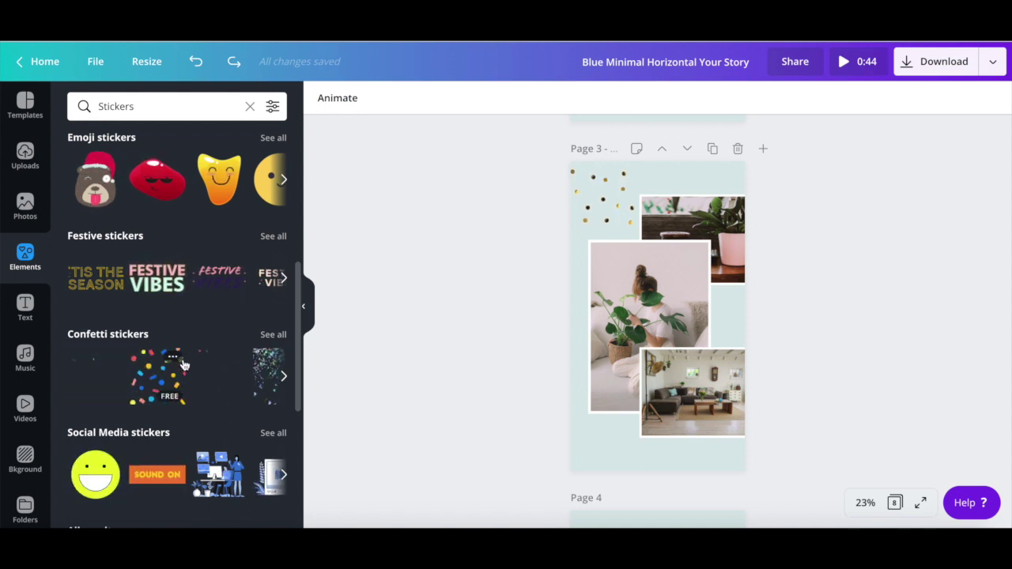
{"action": "scroll", "coordinate": [183, 364], "scroll_direction": "down", "scroll_amount": 2}
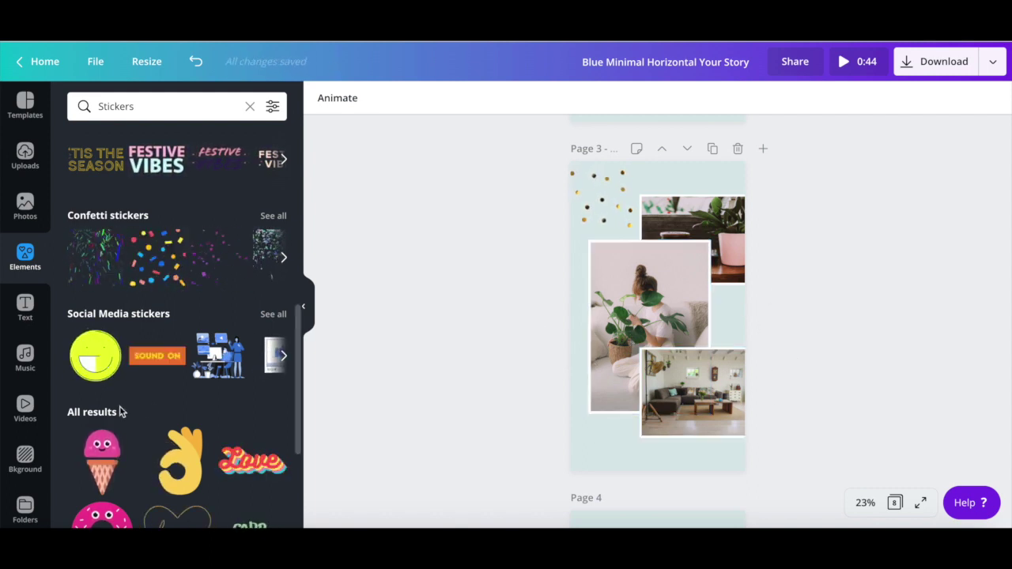
{"action": "scroll", "coordinate": [121, 411], "scroll_direction": "up", "scroll_amount": 4}
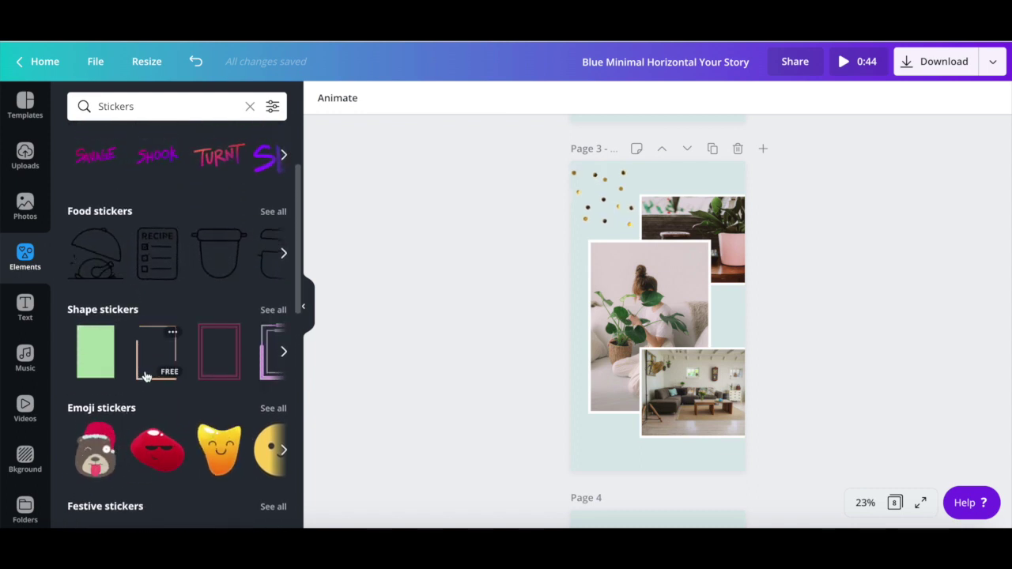
{"action": "scroll", "coordinate": [146, 376], "scroll_direction": "up", "scroll_amount": 1}
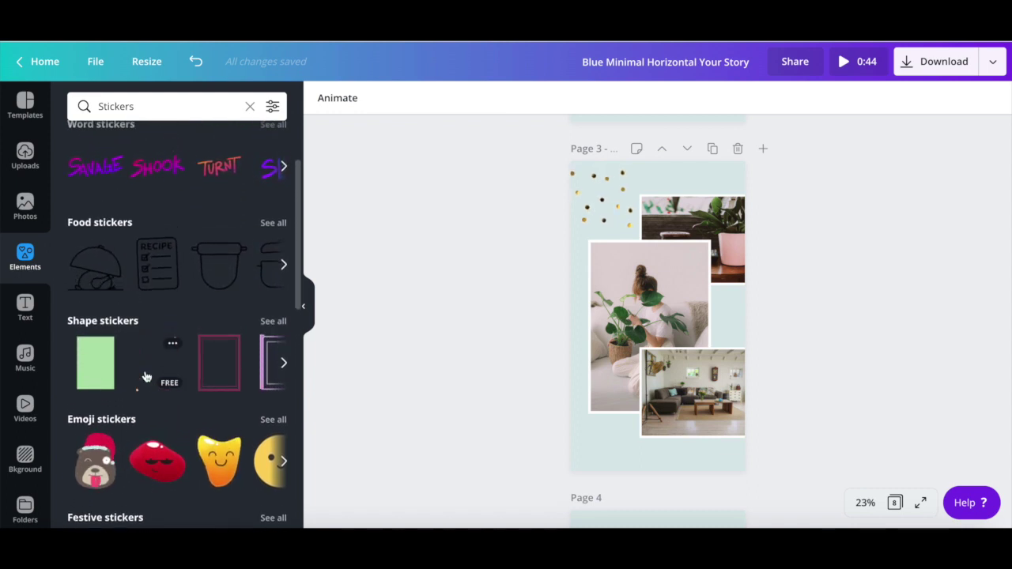
{"action": "left_click", "coordinate": [283, 365]}
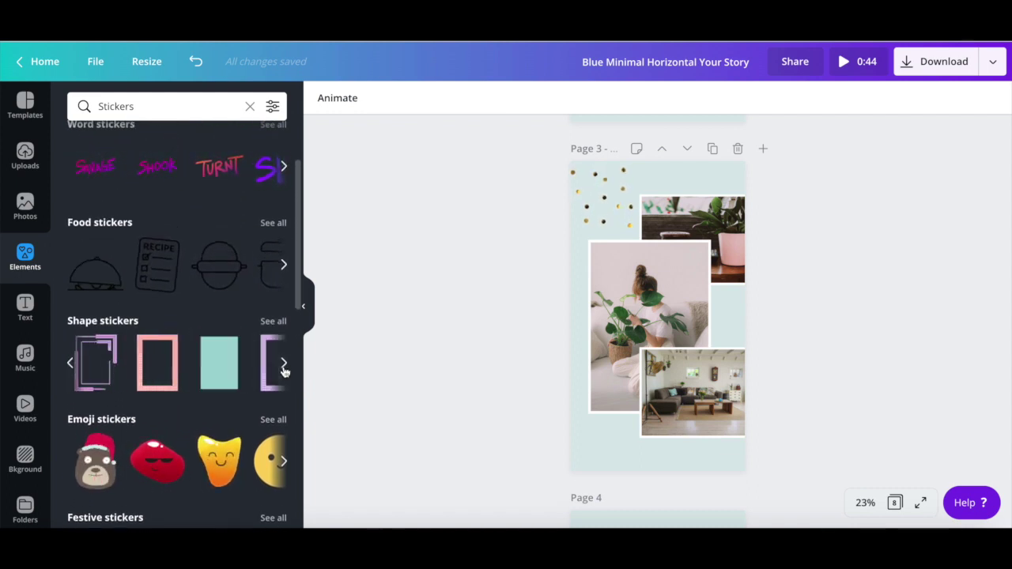
- Place the teal frame sticker around the left plant photo and send it back two layers
{"action": "left_click", "coordinate": [210, 362]}
{"action": "left_click_drag", "start_coordinate": [651, 277], "coordinate": [640, 280]}
{"action": "left_click", "coordinate": [864, 98]}
{"action": "left_click", "coordinate": [824, 143]}
{"action": "left_click", "coordinate": [825, 142]}
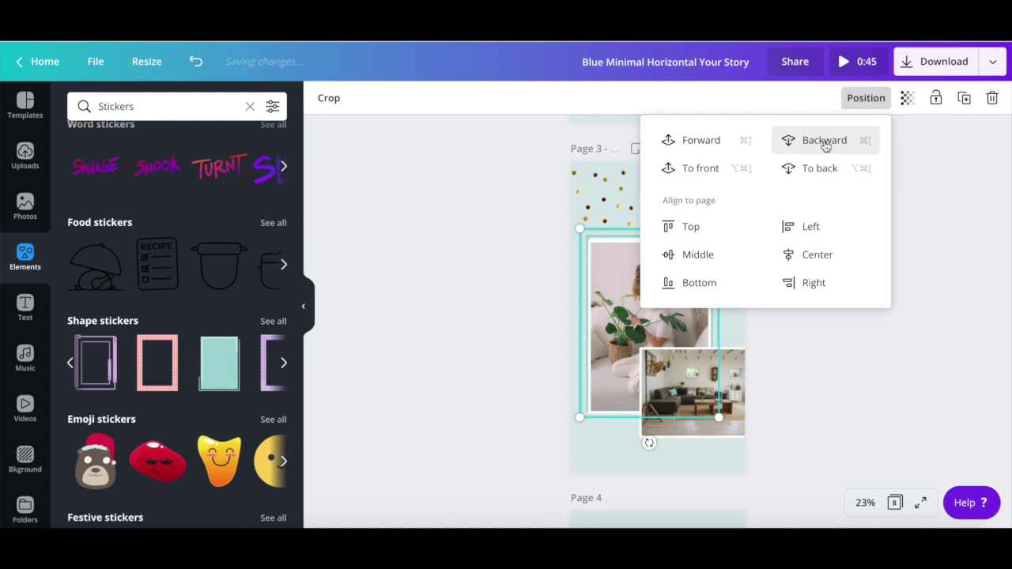
{"action": "left_click", "coordinate": [881, 362]}
- Add the heart-cluster sticker to page 3
{"action": "scroll", "coordinate": [259, 398], "scroll_direction": "down", "scroll_amount": 5}
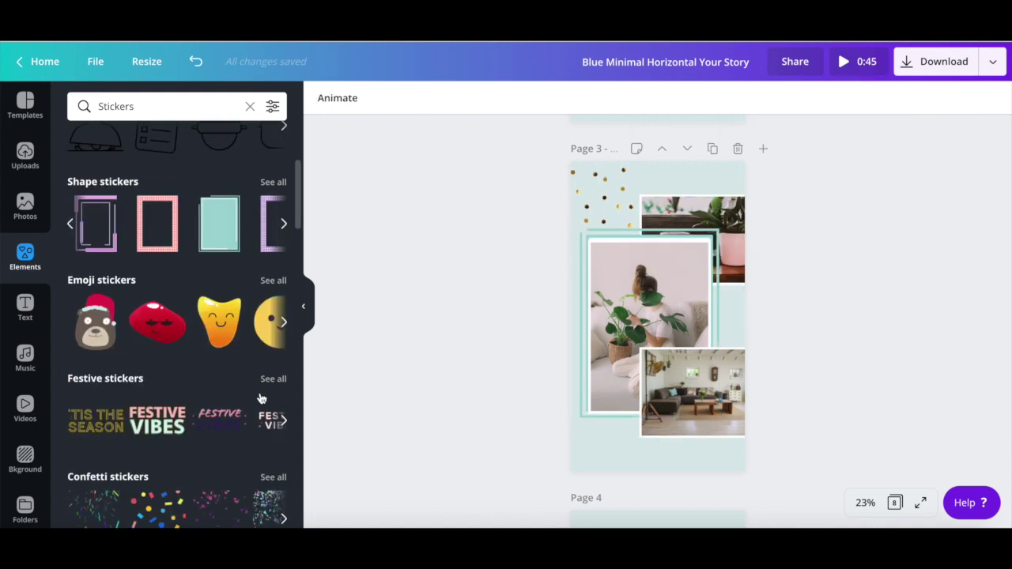
{"action": "scroll", "coordinate": [259, 397], "scroll_direction": "down", "scroll_amount": 8}
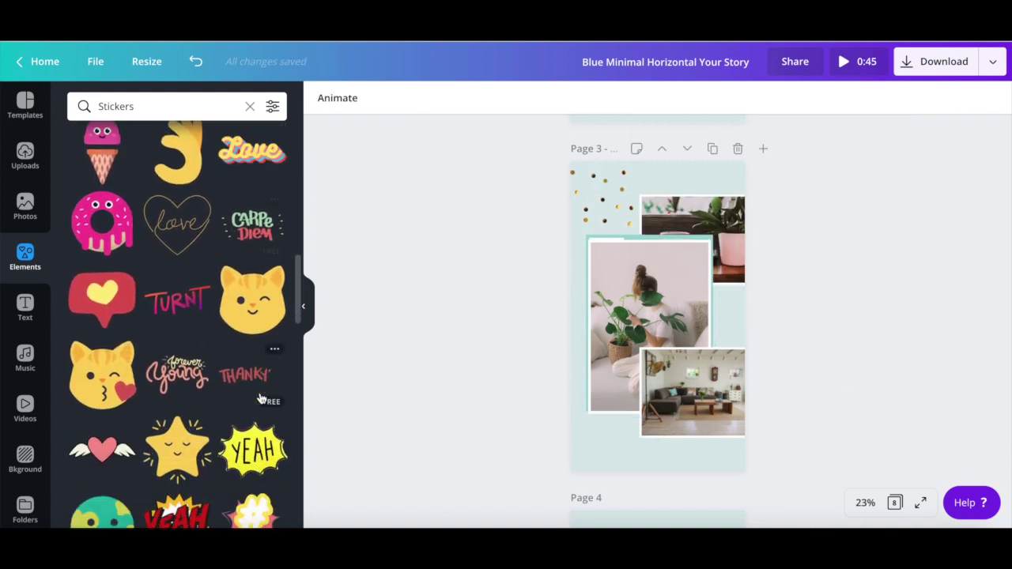
{"action": "scroll", "coordinate": [261, 398], "scroll_direction": "down", "scroll_amount": 6}
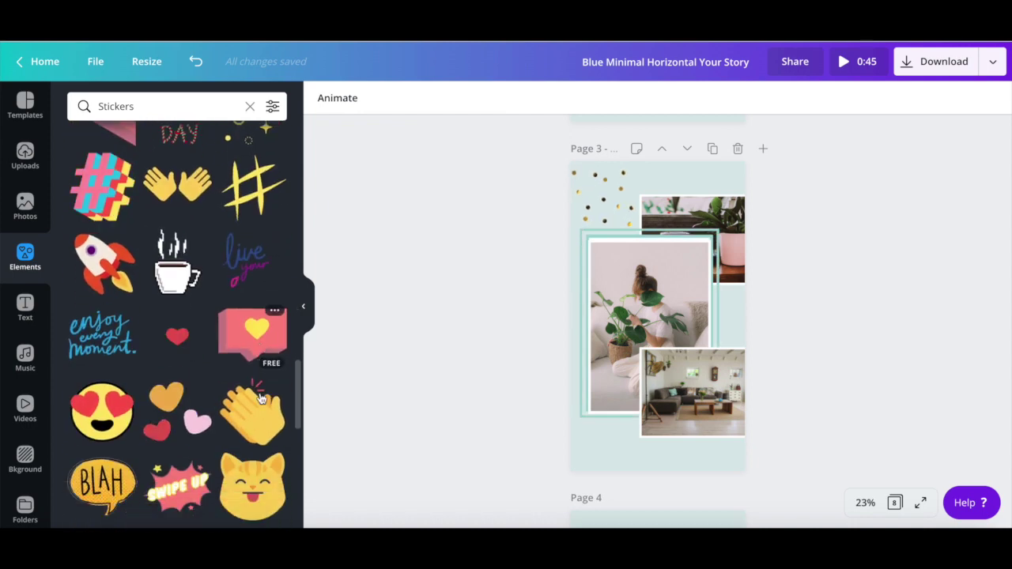
{"action": "left_click", "coordinate": [158, 387]}
- Move the hearts sticker into page 3's lower-left corner and shrink it
{"action": "left_click_drag", "start_coordinate": [646, 328], "coordinate": [633, 420]}
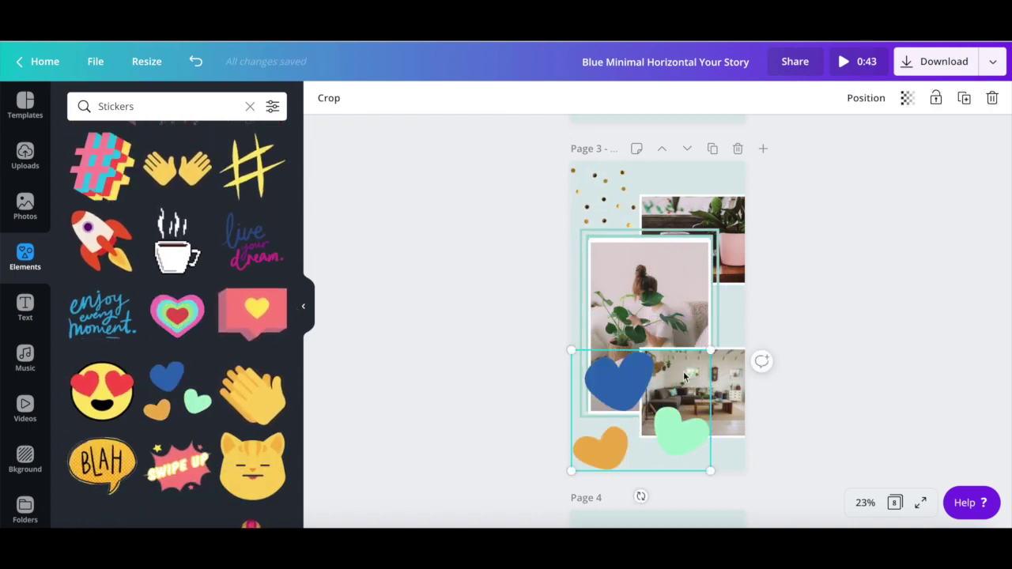
{"action": "left_click_drag", "start_coordinate": [710, 351], "coordinate": [637, 414]}
{"action": "left_click", "coordinate": [872, 392]}
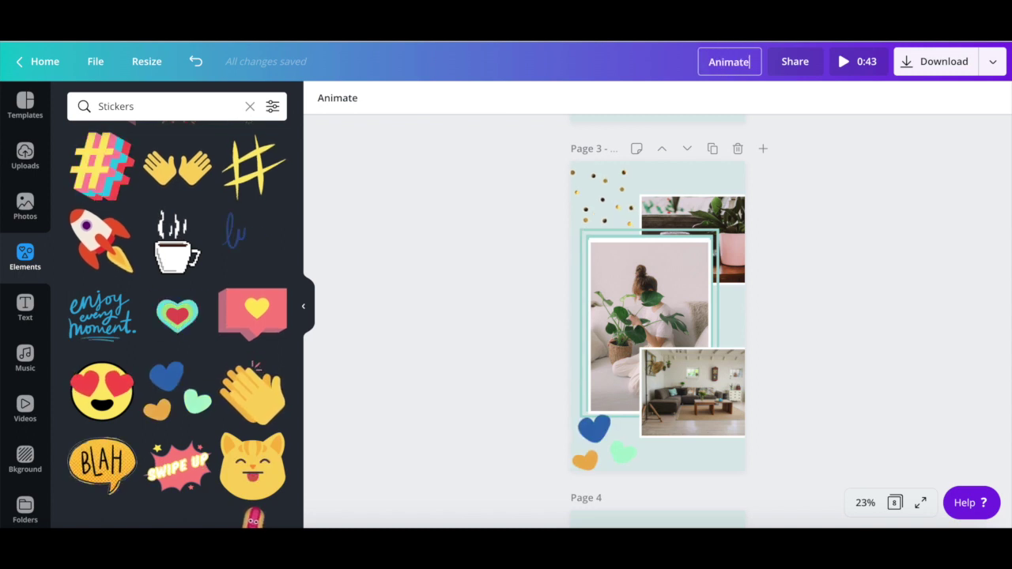
- Finish the title 'Animated Instagram Story' and choose Video (MP4) as the download file type
{"action": "type", "text": "agram Story"}
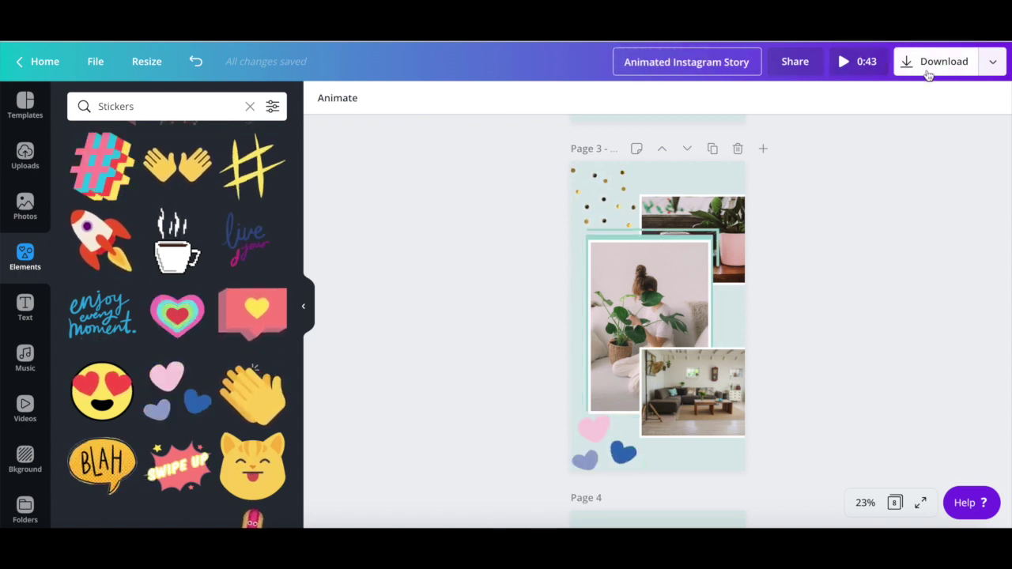
{"action": "left_click", "coordinate": [925, 70]}
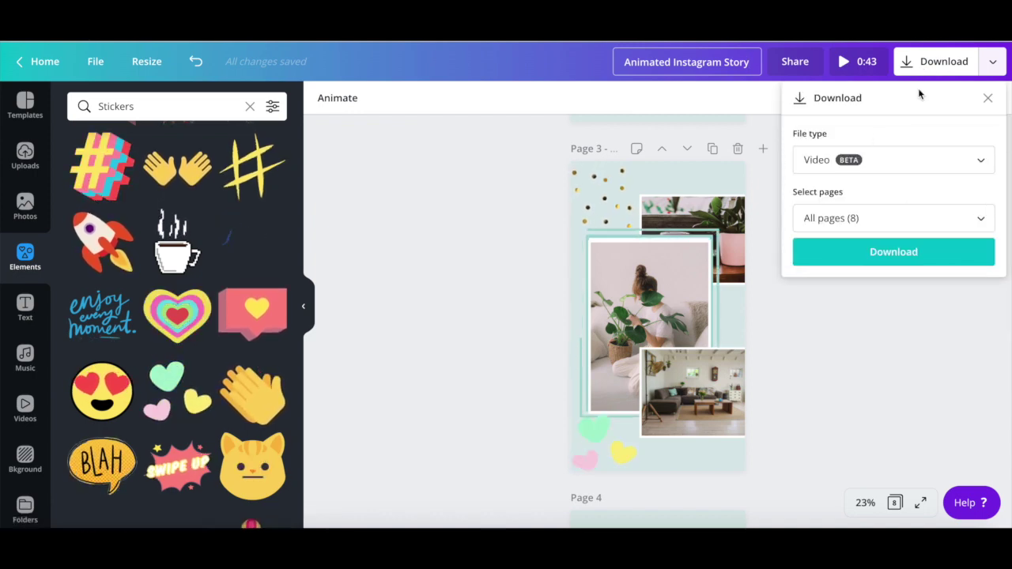
{"action": "left_click", "coordinate": [873, 160]}
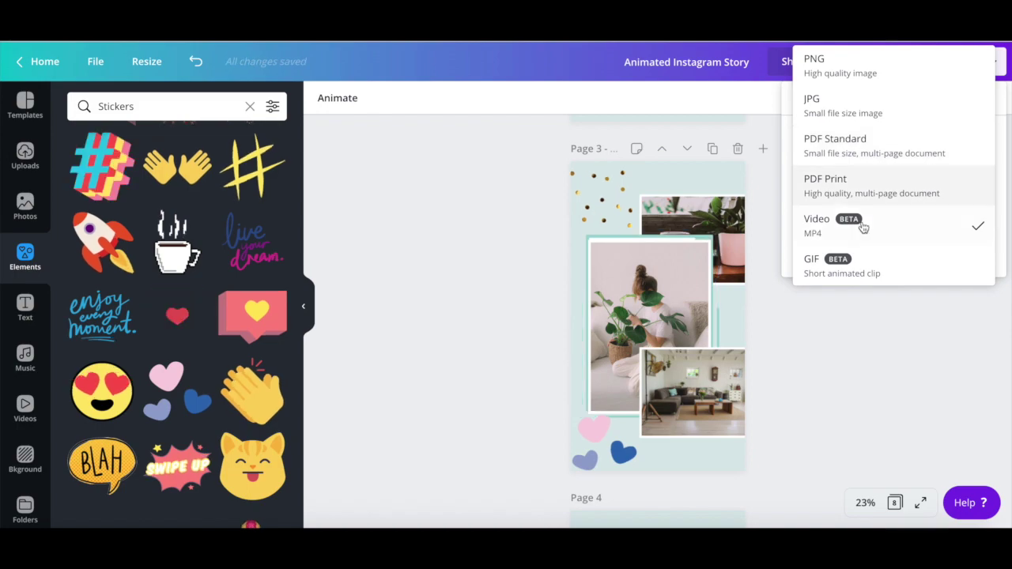